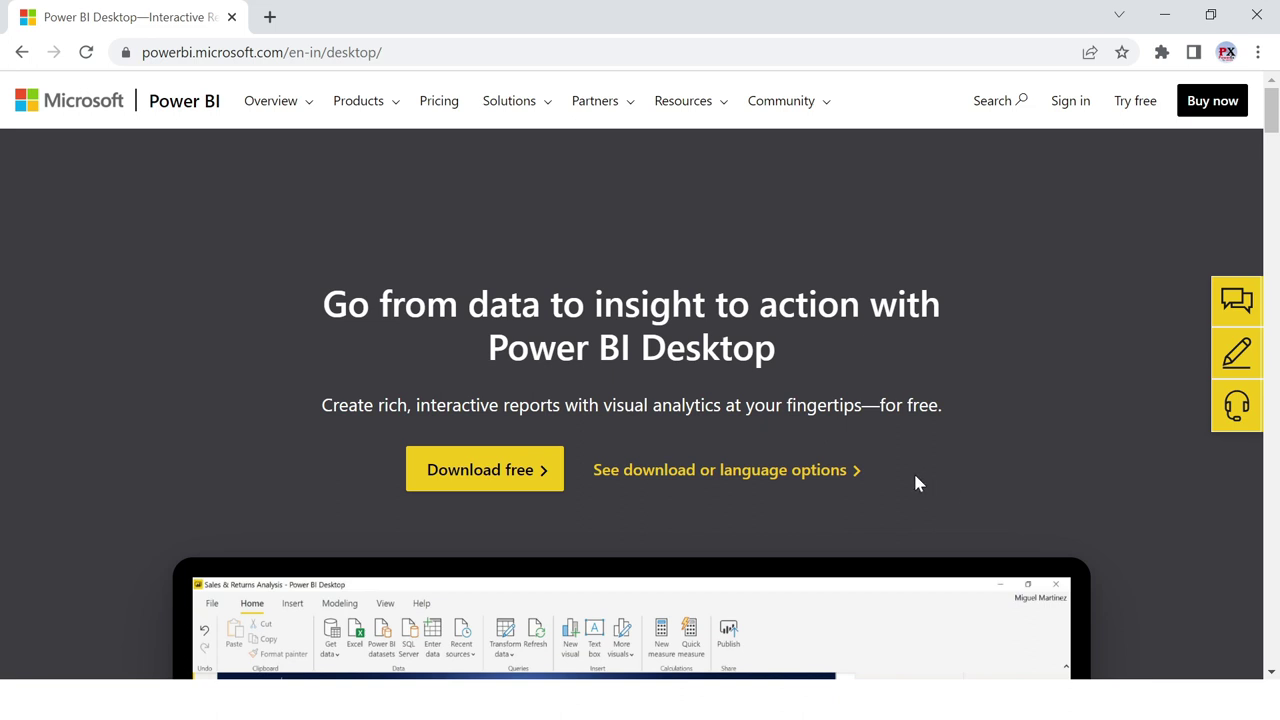
Start the free Power BI Desktop download, open it in the Microsoft Store, and maximize the Store
click(503, 484)
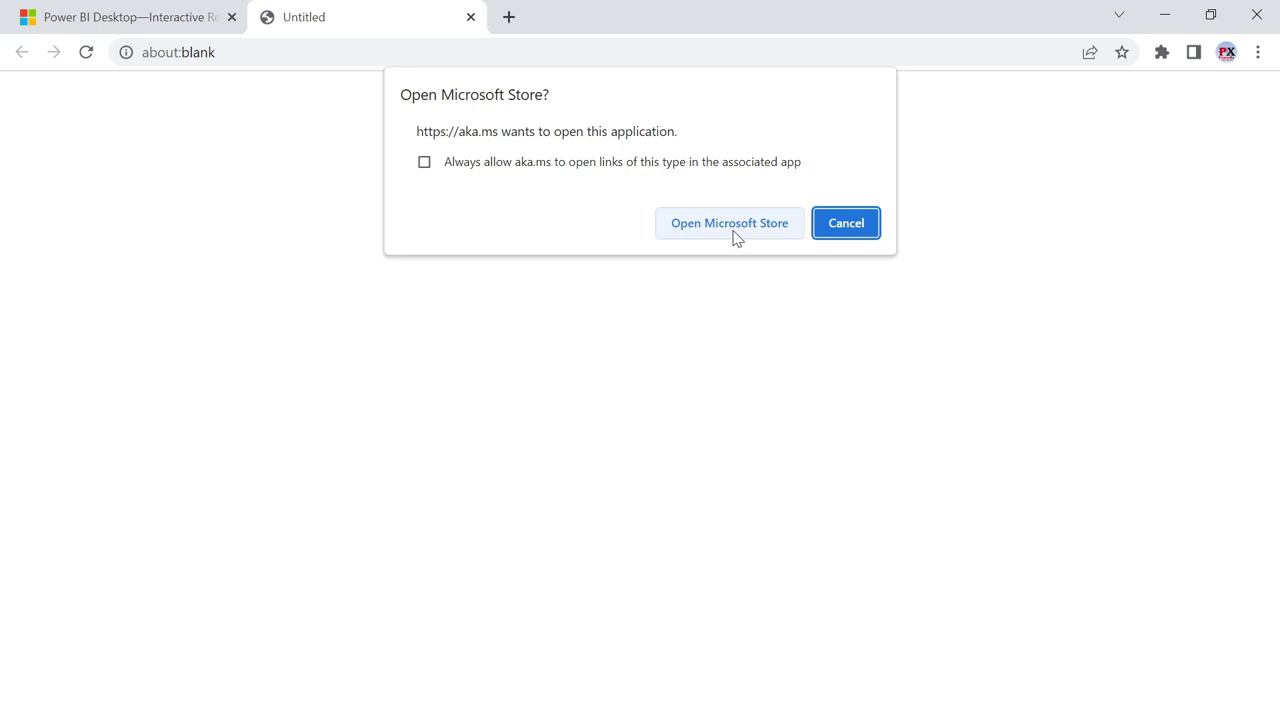
click(735, 237)
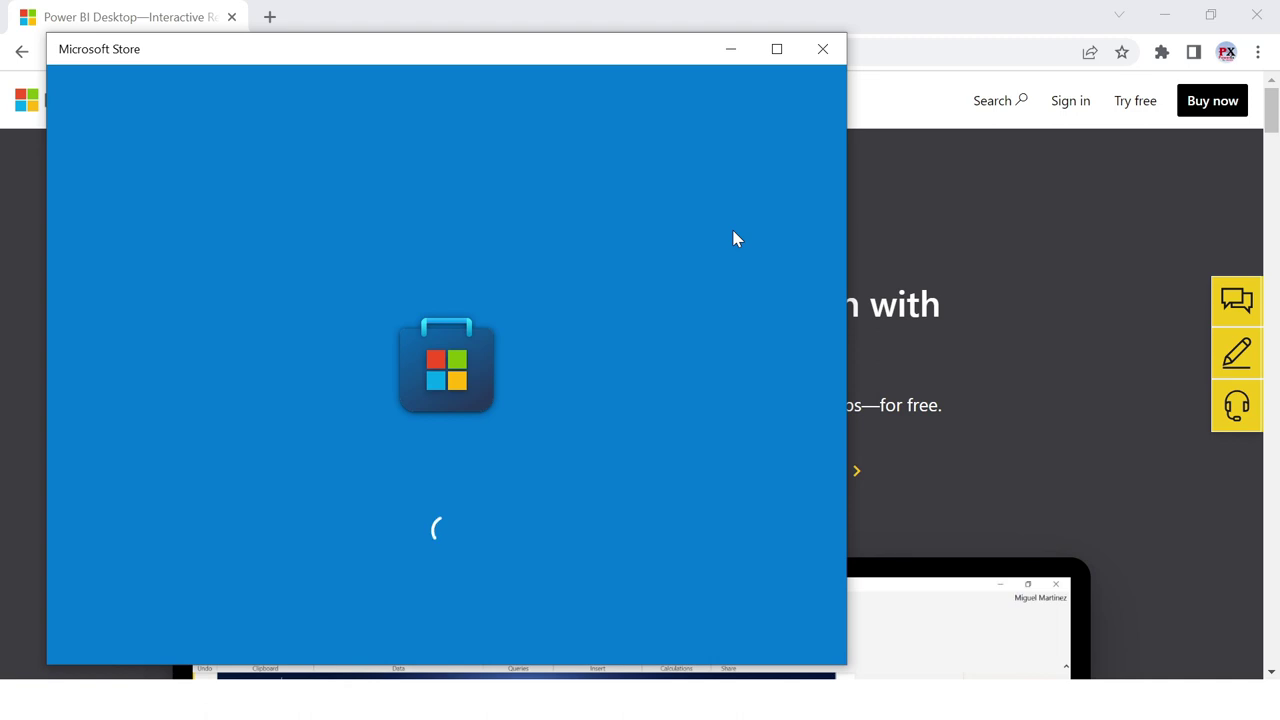
click(776, 49)
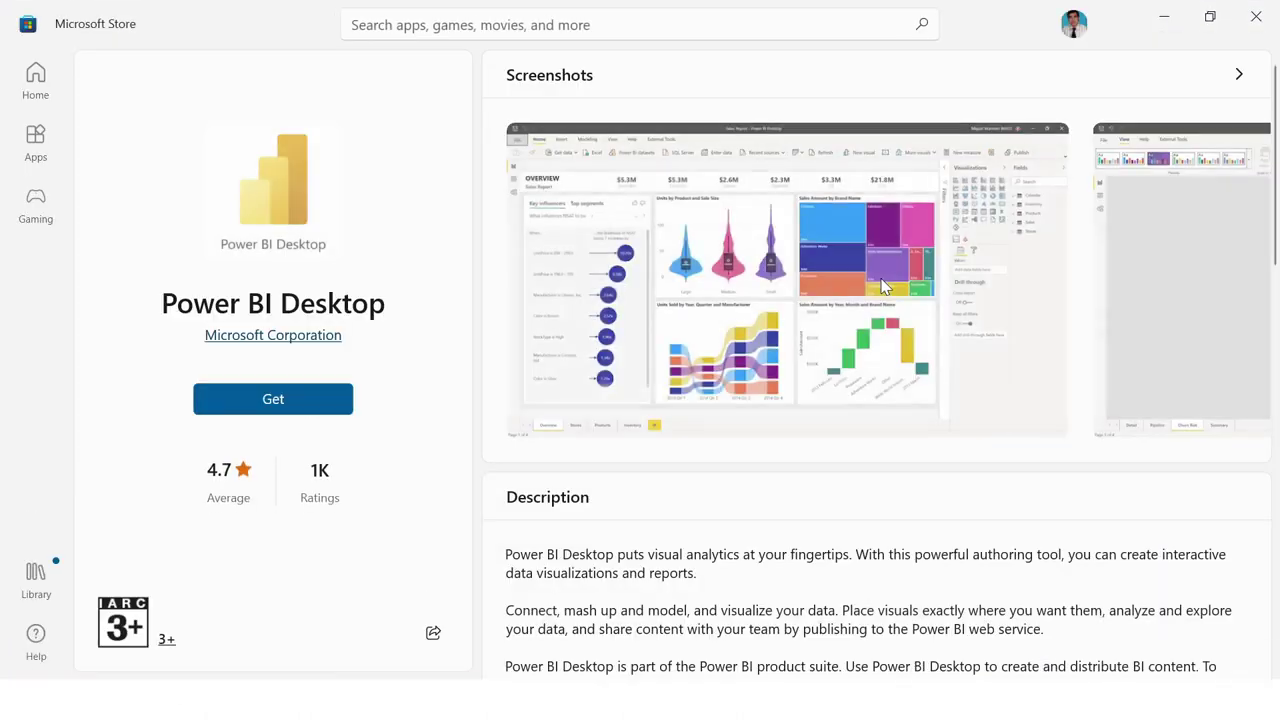
Get Power BI Desktop from its Microsoft Store listing and let it install
click(286, 409)
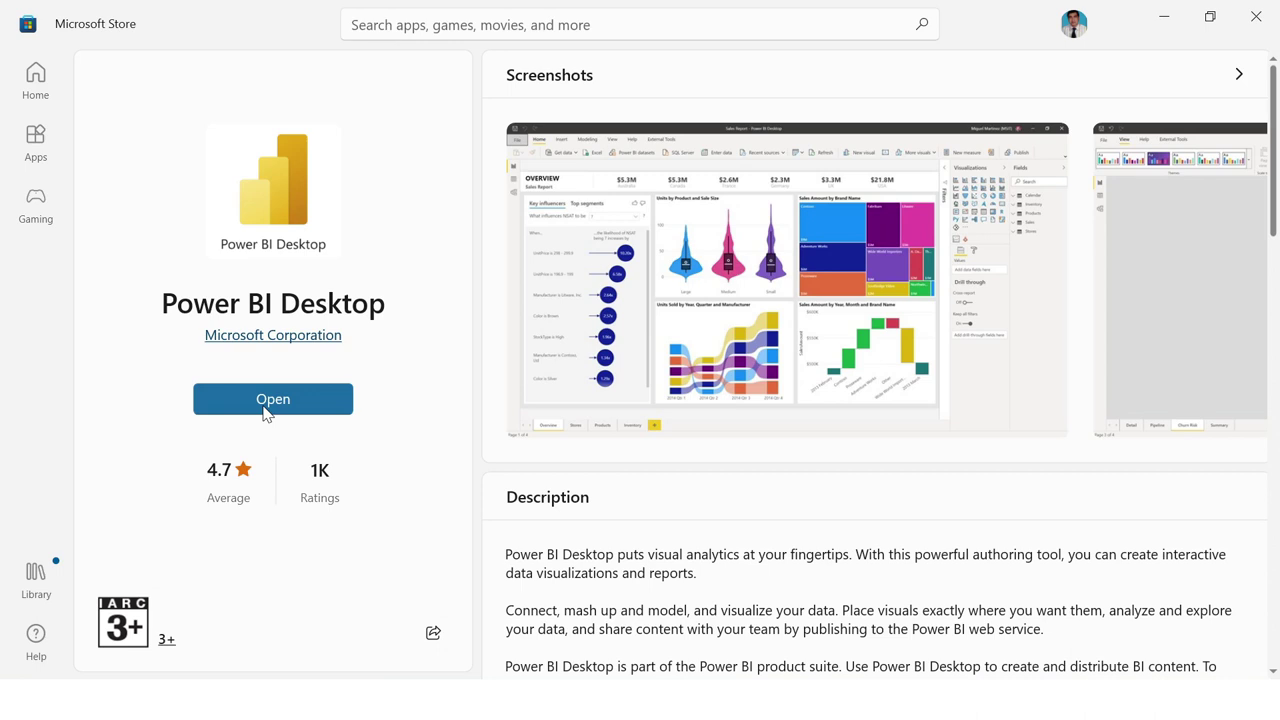
Open Power BI Desktop from the Store, close the welcome screen, and expand the Filters pane
click(266, 410)
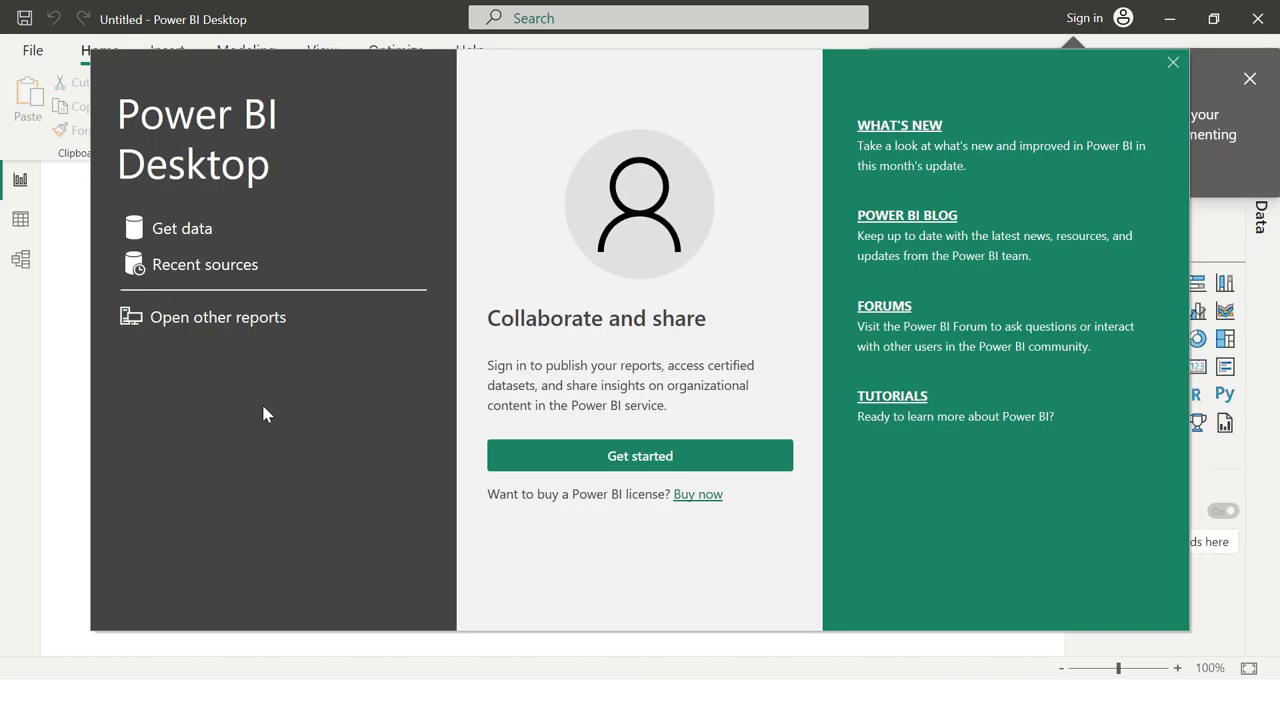
click(1177, 66)
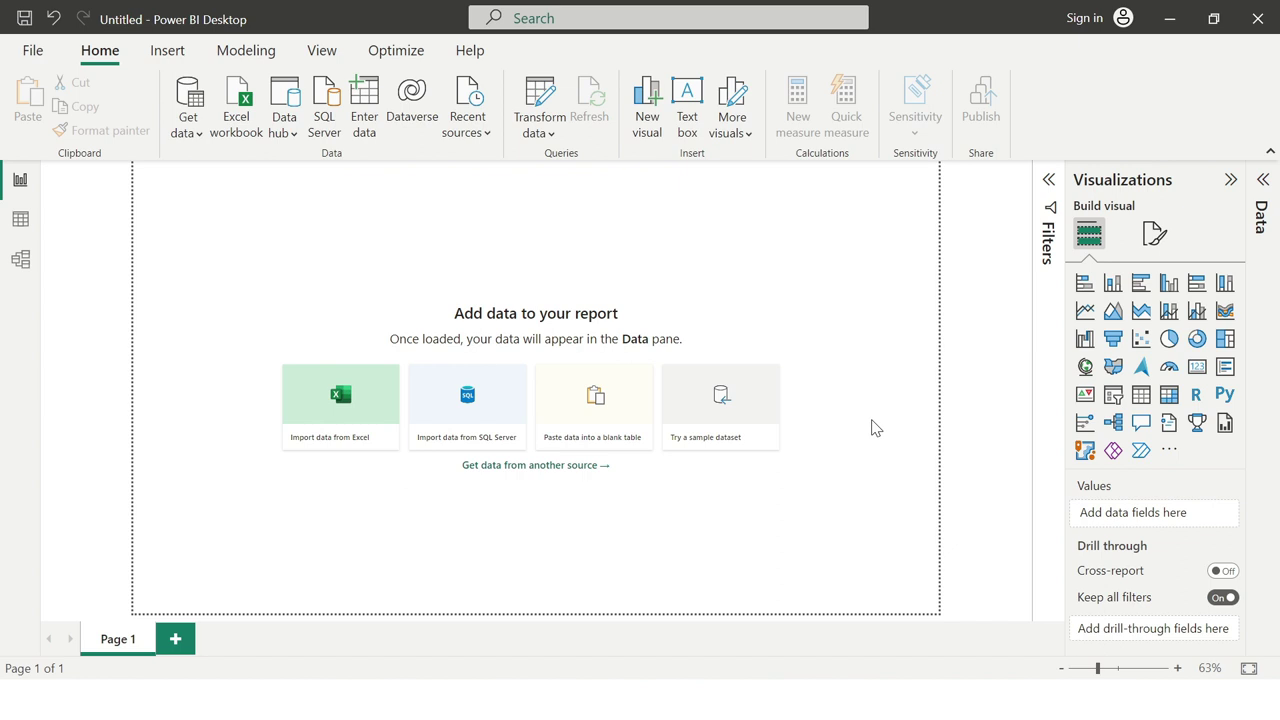
click(1045, 182)
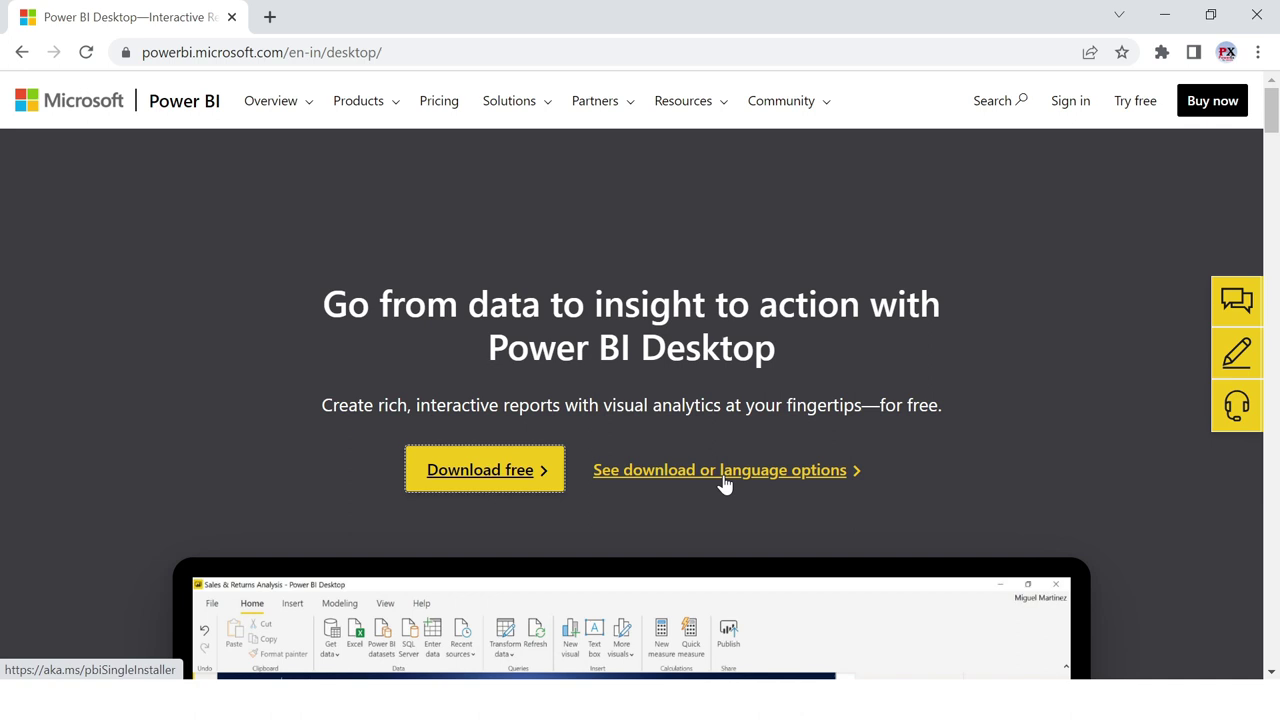
Open the Power BI Desktop Download Center page and view its installer language list
click(724, 484)
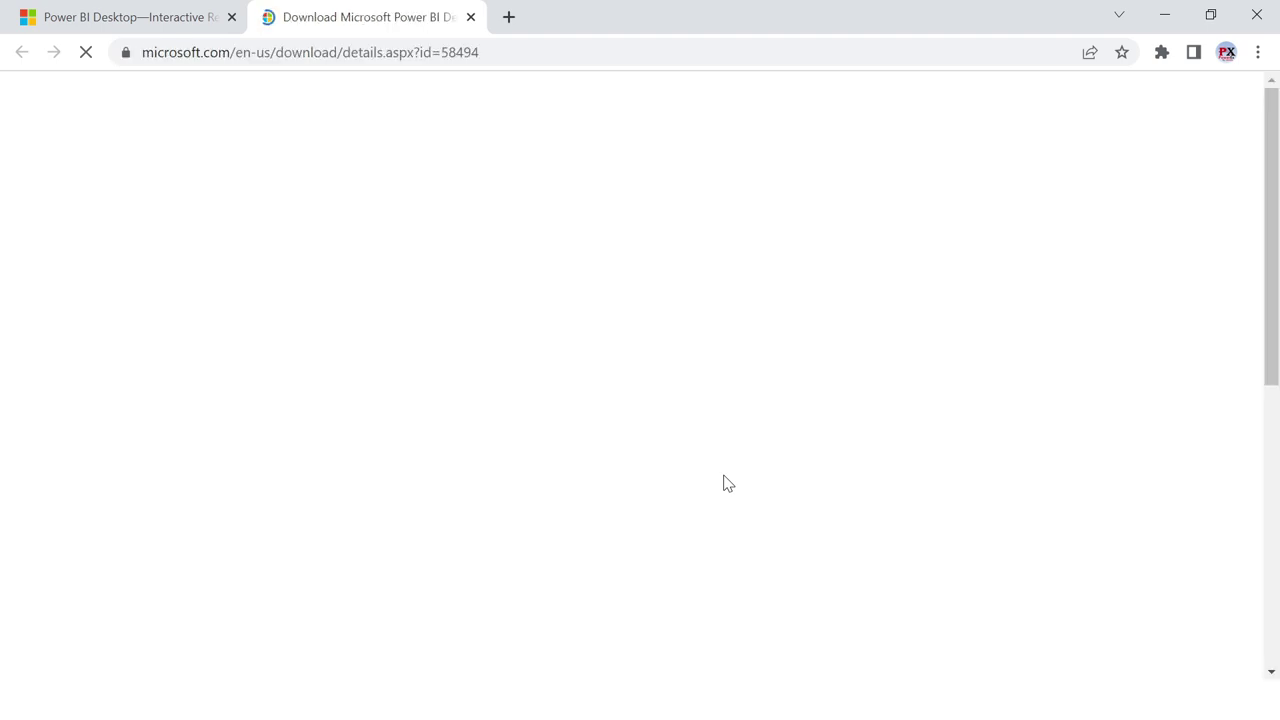
scroll(724, 483, down, 4)
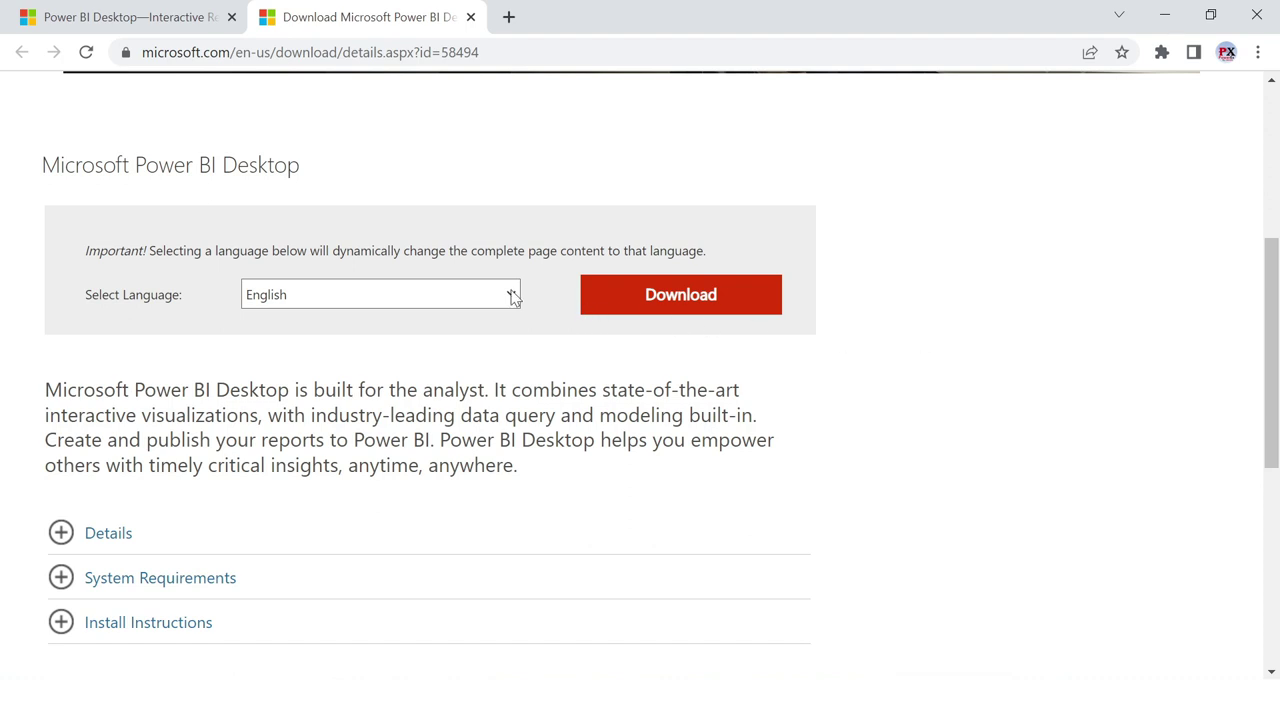
click(512, 295)
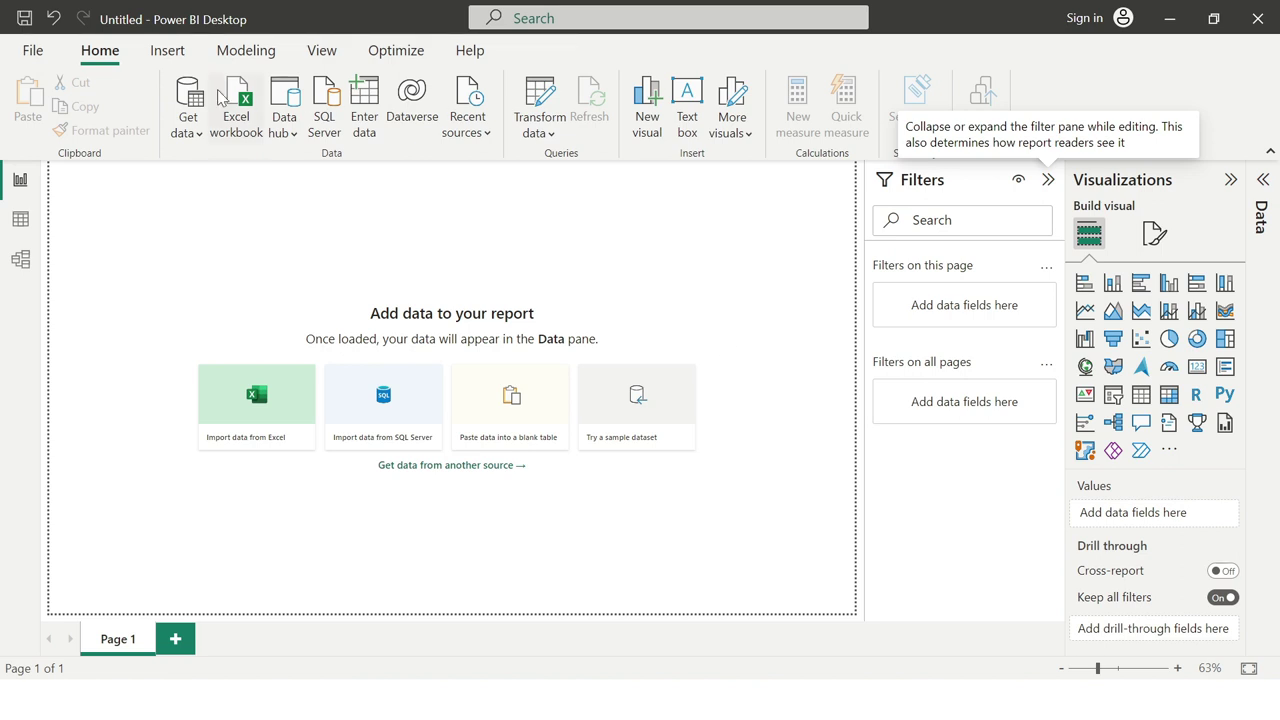
Open the Options dialog via File > Options and settings > Options
click(34, 52)
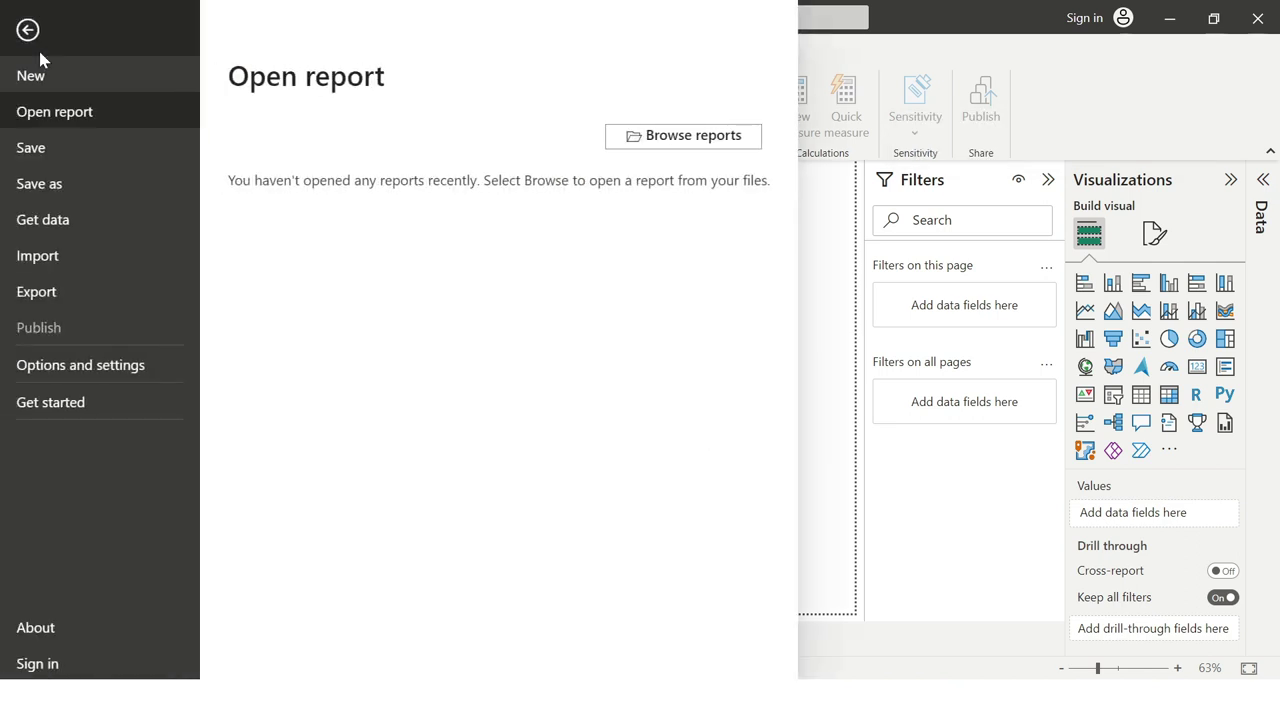
click(127, 376)
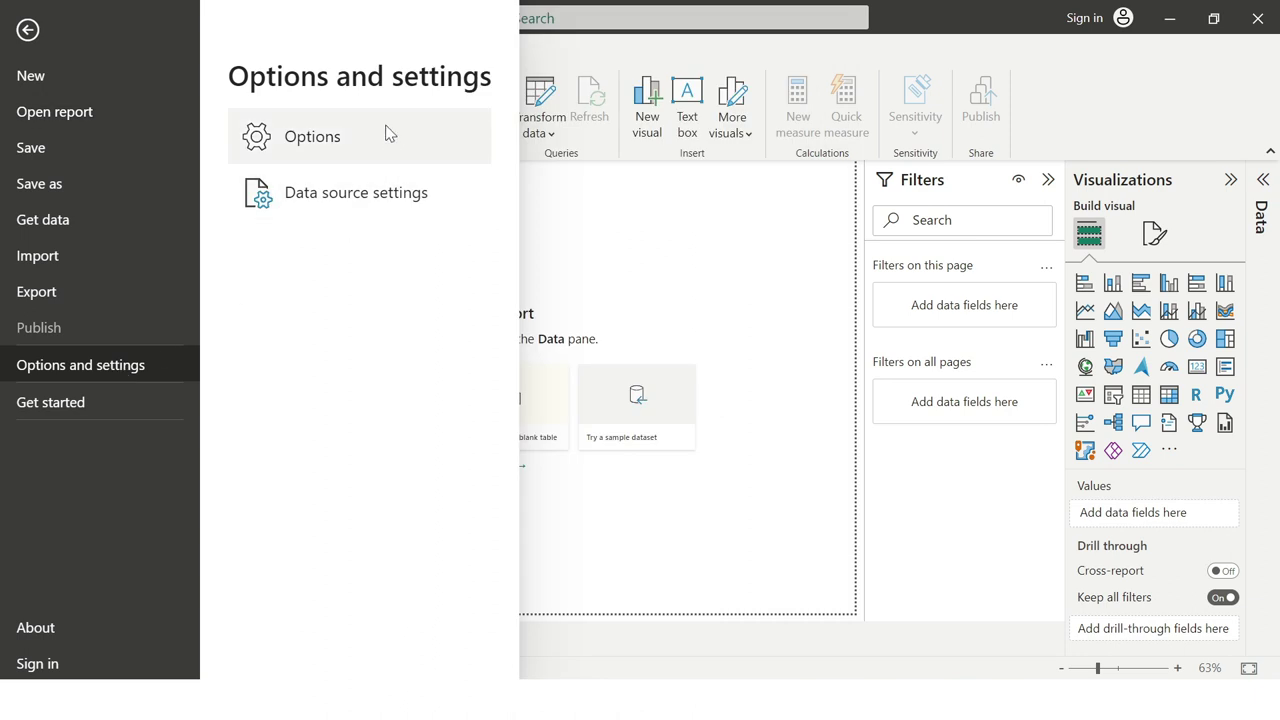
click(350, 128)
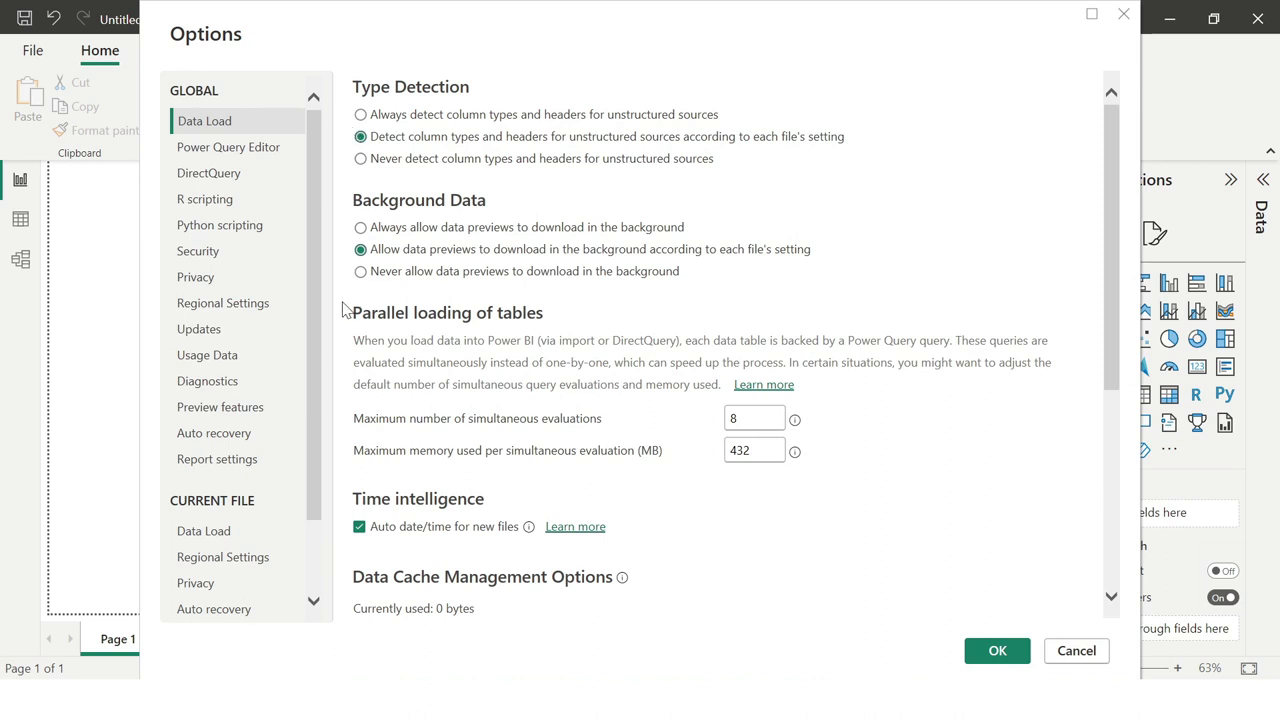
Review the Preview features page, including Sparklines, Metrics visual and Field parameters, then confirm with OK
click(223, 414)
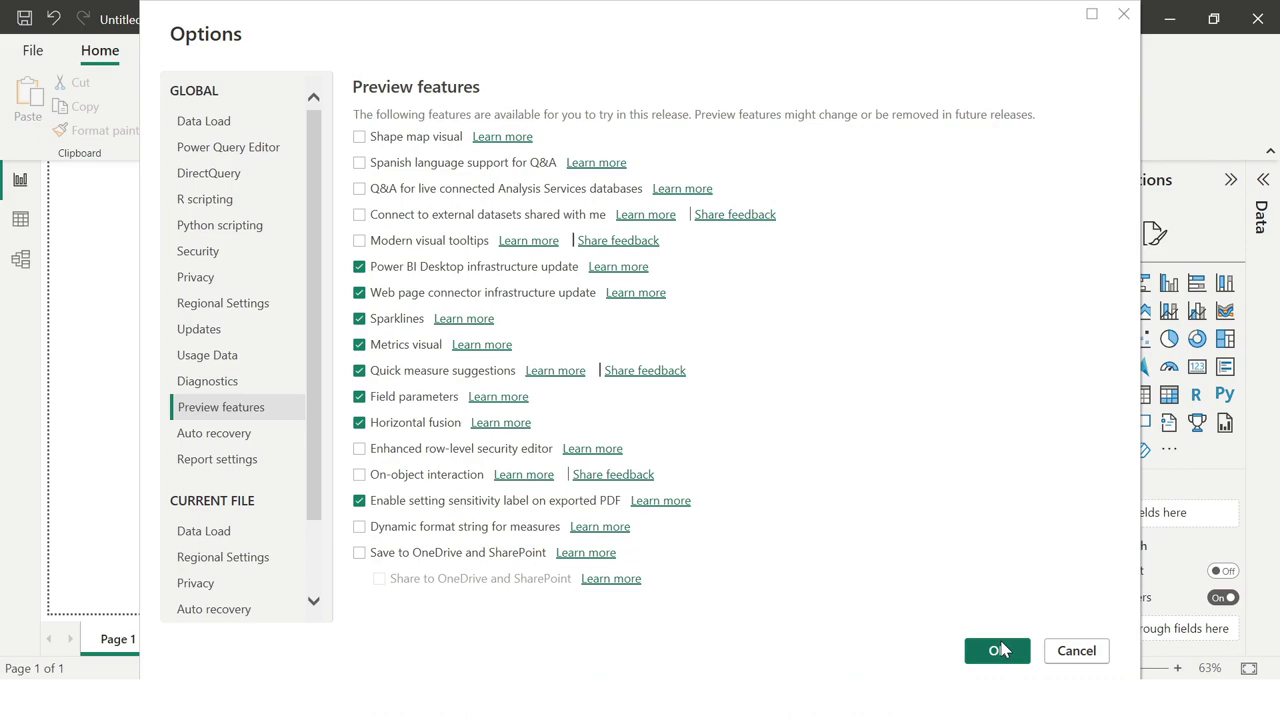
click(998, 650)
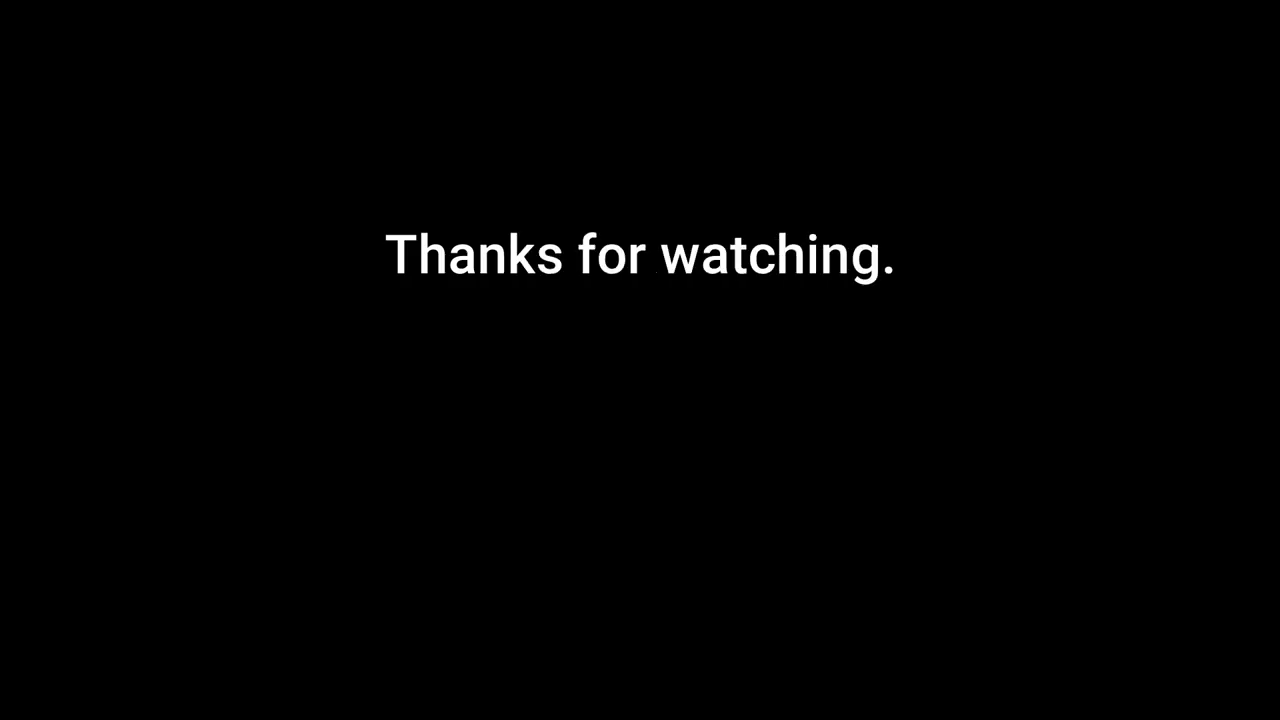